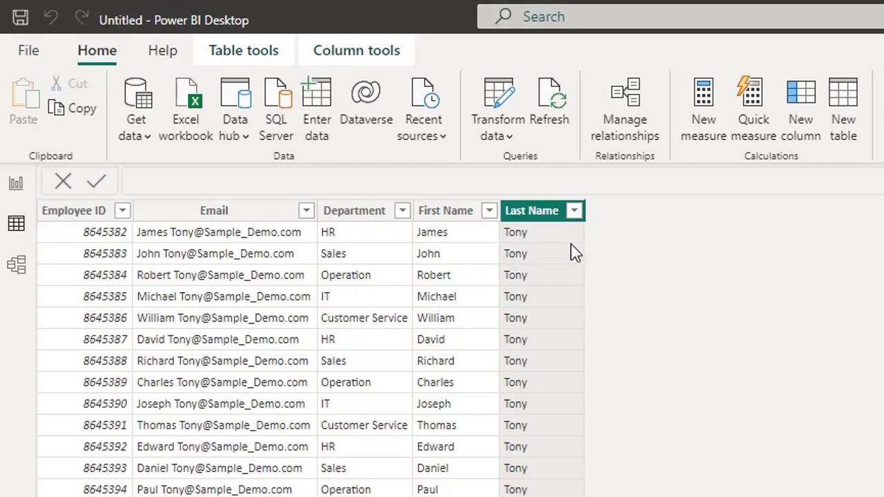
- Add a new calculated column named Full Name to the Employee Department table
left_click(806, 99)
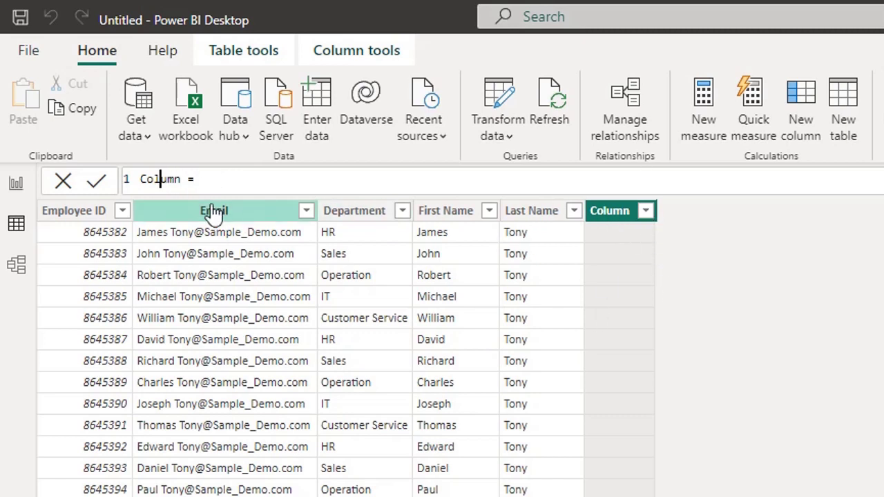
double_click(155, 178)
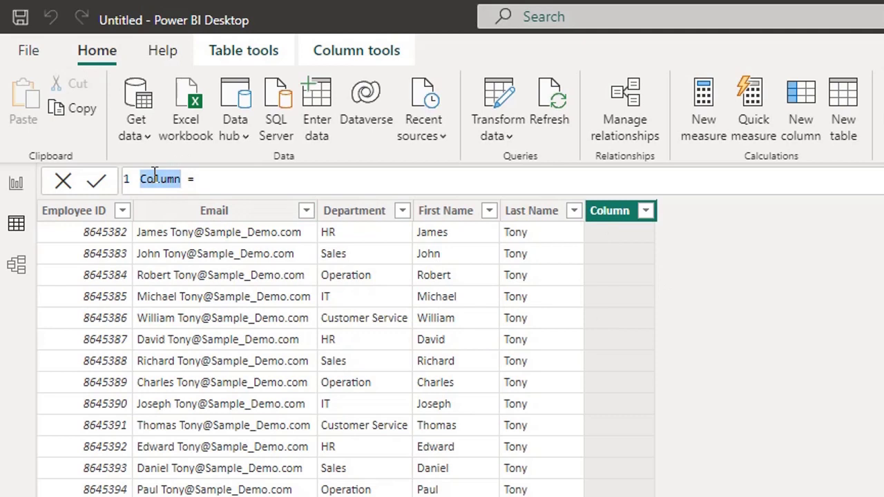
type("Full ")
type("Name")
- Define and apply the Full Name formula using CONCATENATE to join the First Name and Last Name columns
left_click(254, 179)
type("CON")
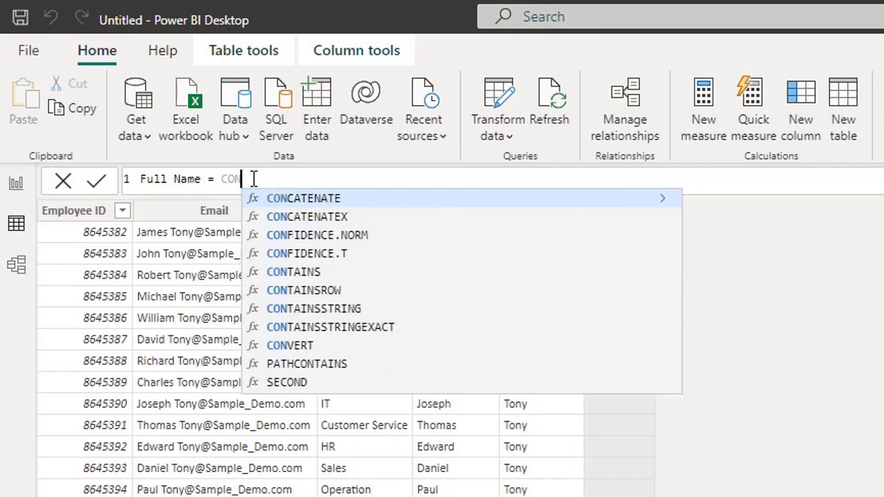
left_click(294, 200)
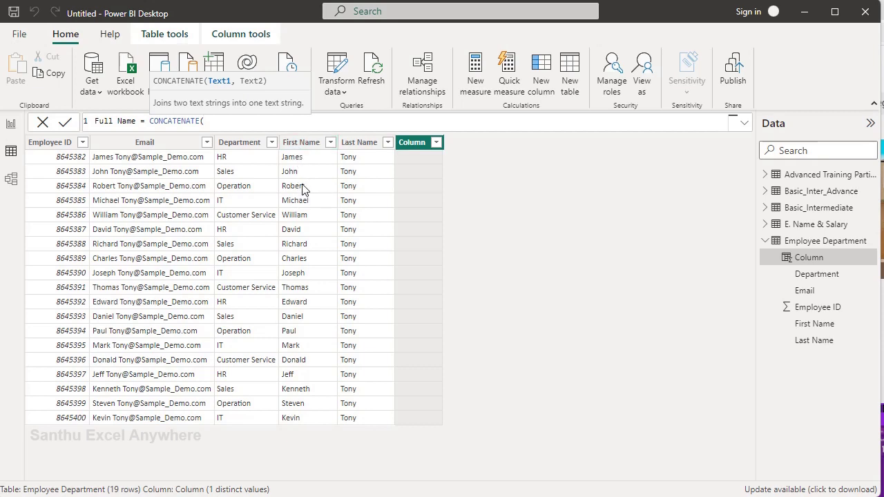
type("Firs")
type("t")
left_click(317, 134)
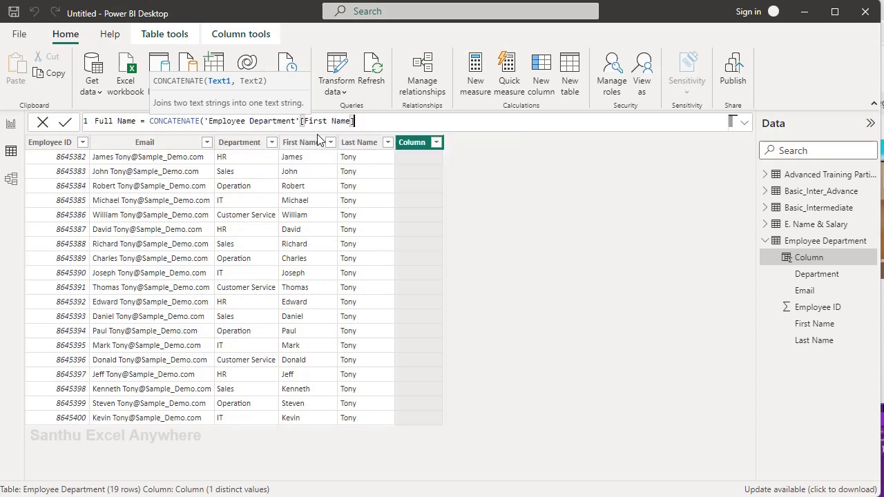
type(",Last")
left_click(402, 134)
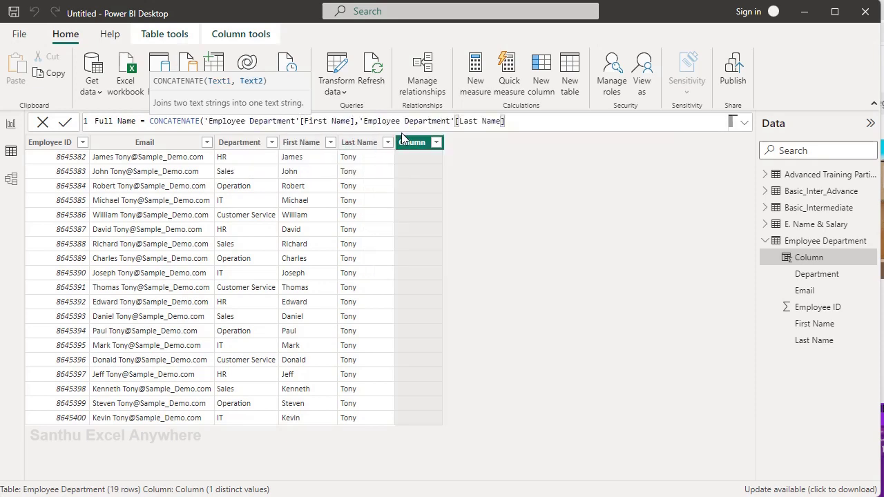
type(")")
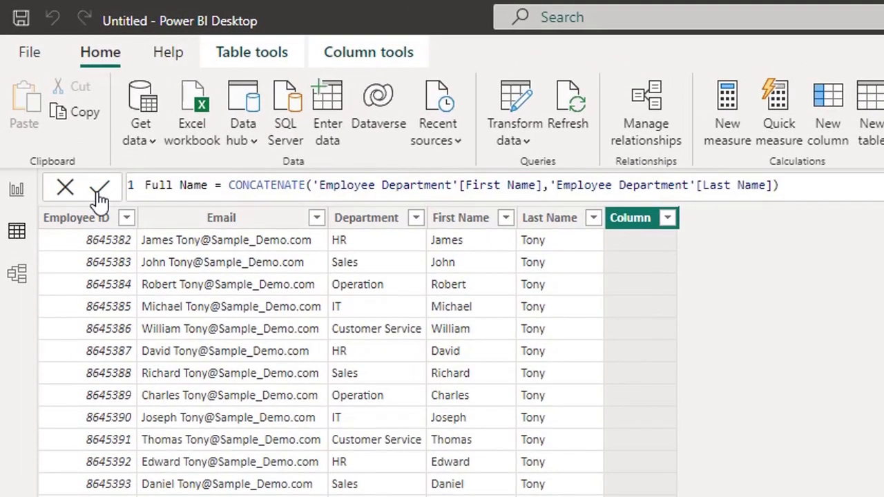
left_click(65, 122)
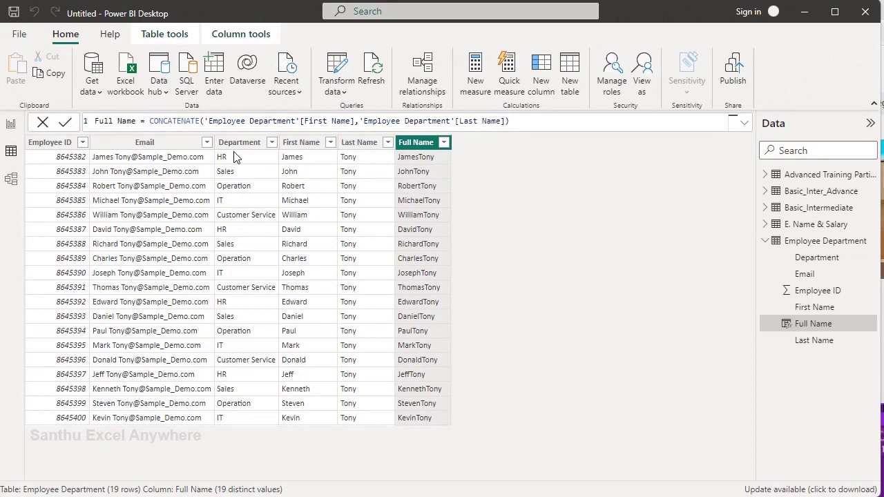
- Replace the Full Name expression with First Name and Last Name joined by the & operator with a space (" ") between them, and apply it
left_click(206, 122)
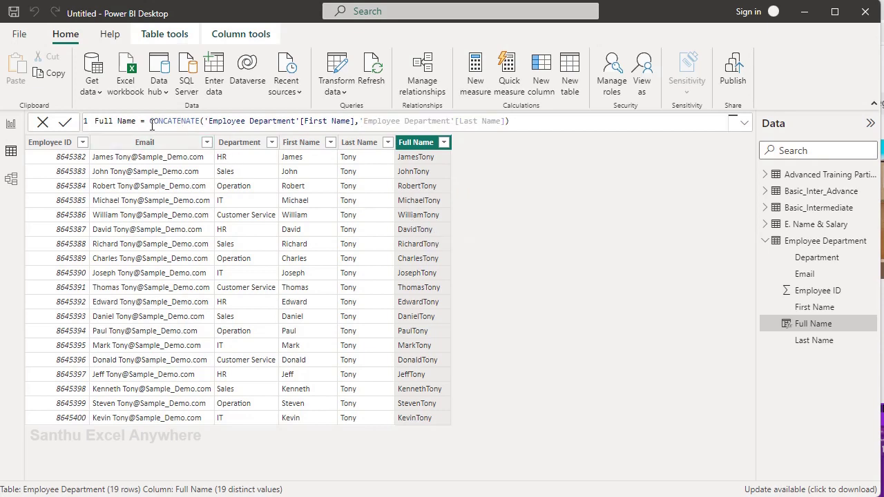
left_click_drag(152, 122, 556, 118)
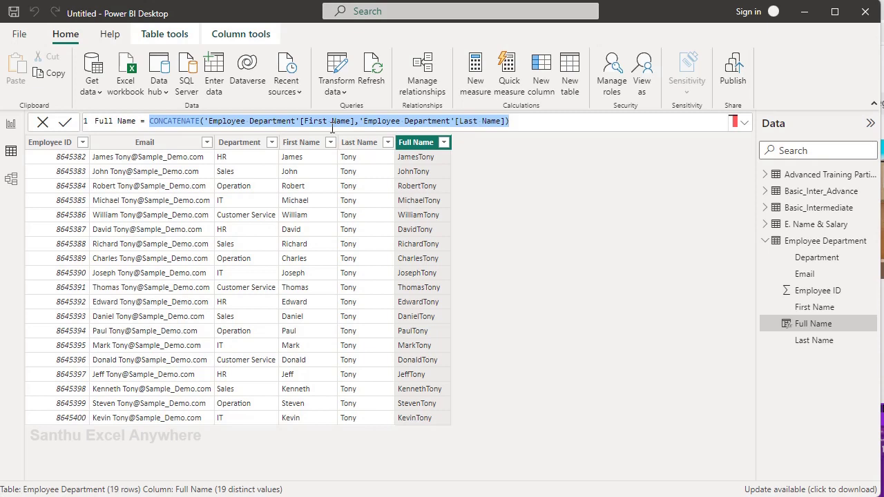
key("Delete")
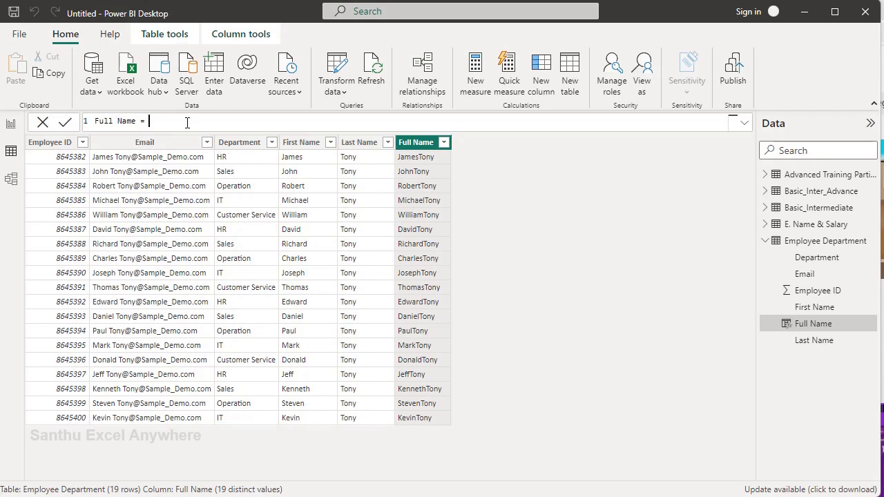
type("F")
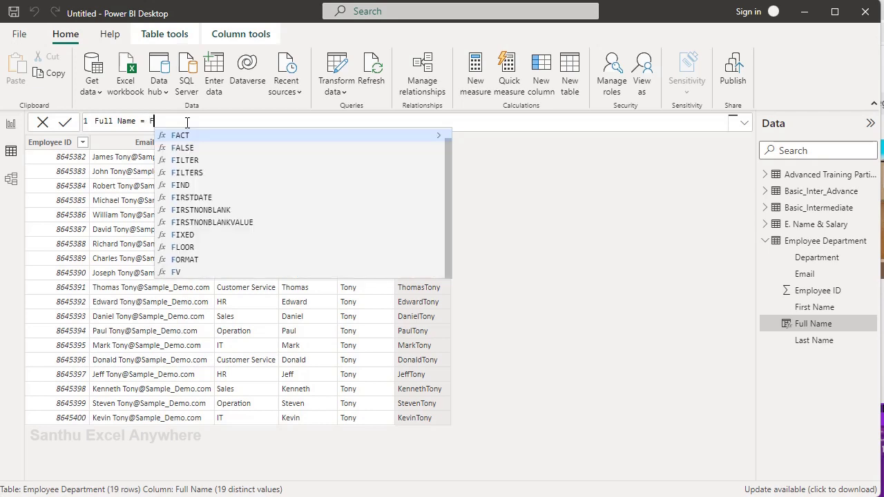
type("irst")
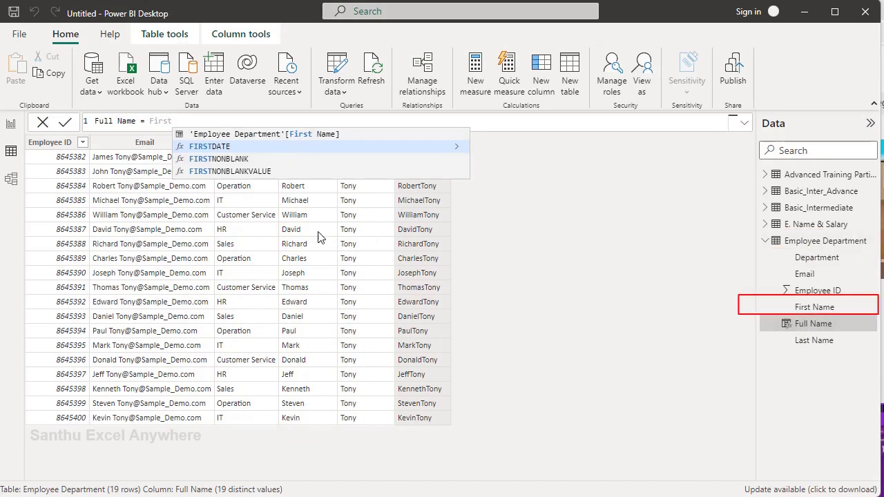
left_click(307, 135)
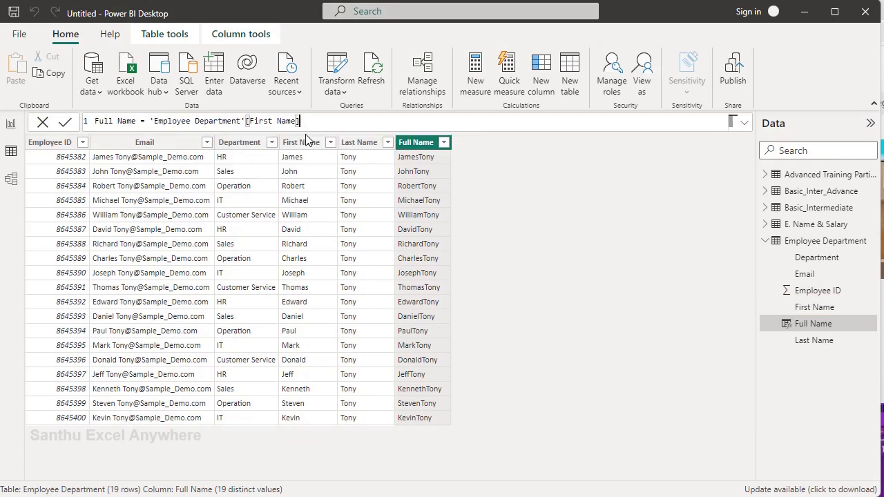
type("&")
type("&Last ")
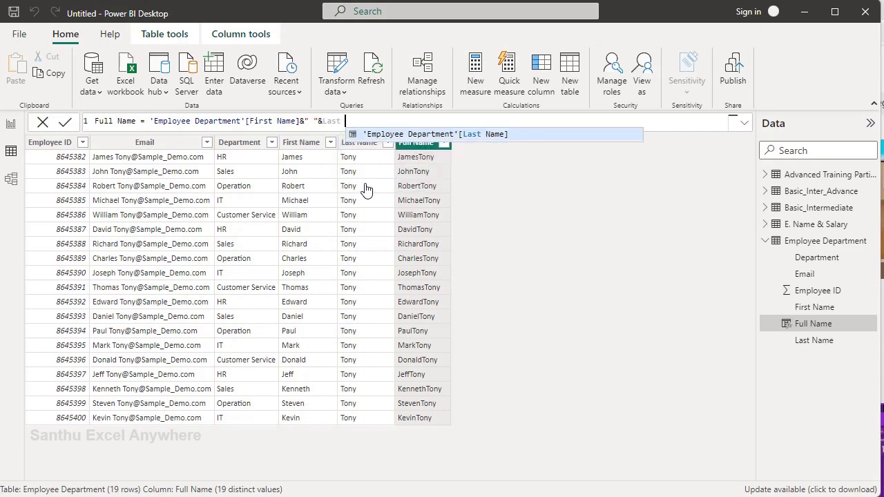
type("Name")
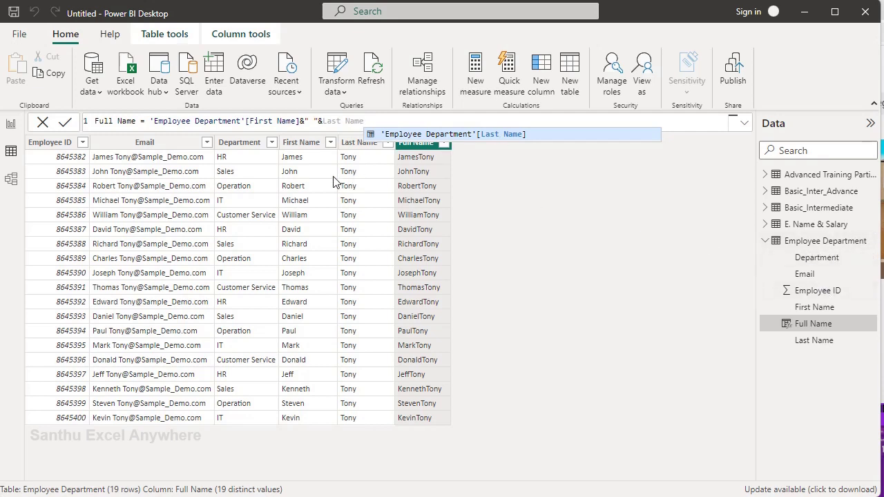
left_click(481, 140)
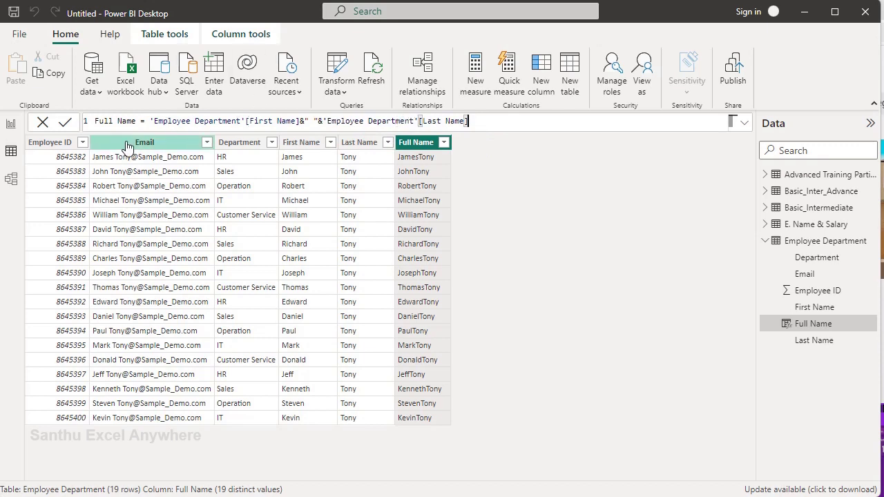
left_click(66, 123)
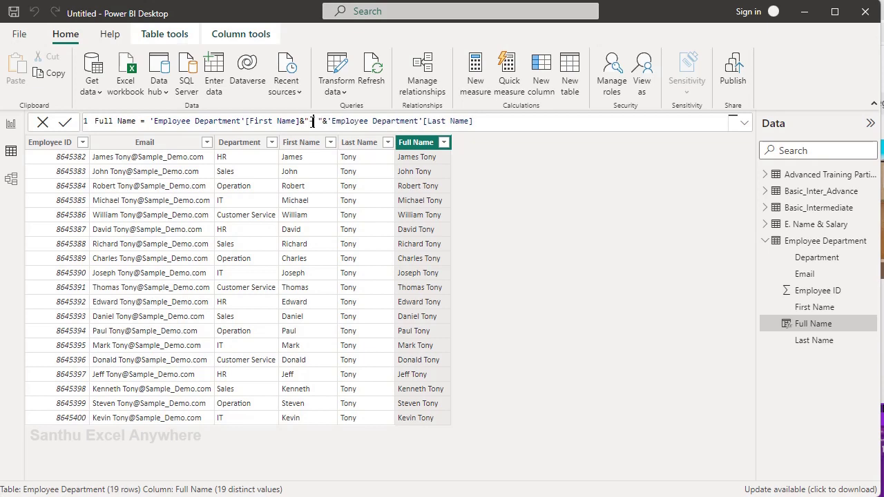
- Change the Full Name separator to a hyphen and append another "-" and the Department column, applying the formula
key("Delete")
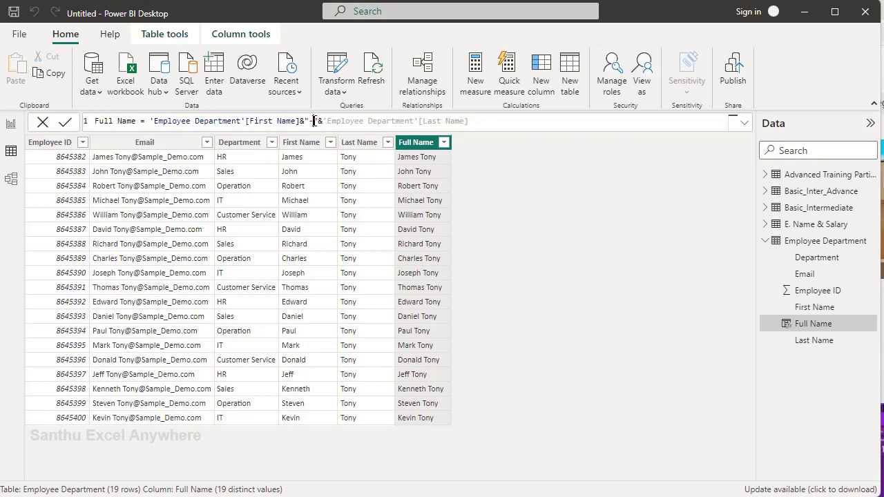
left_click(66, 124)
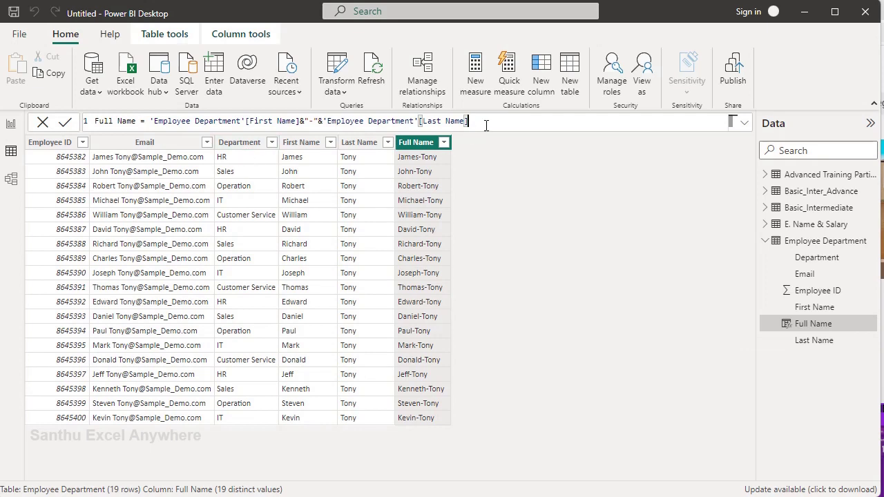
type("&\"-\"&")
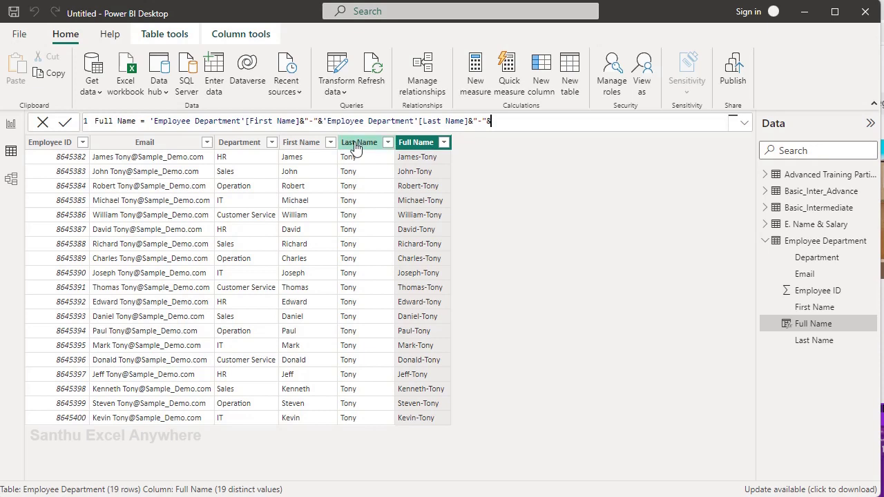
type("Depart")
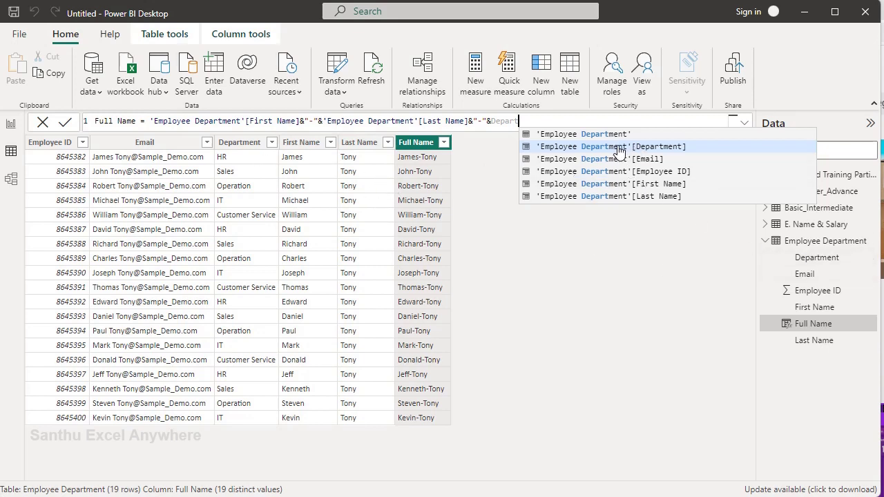
left_click(645, 147)
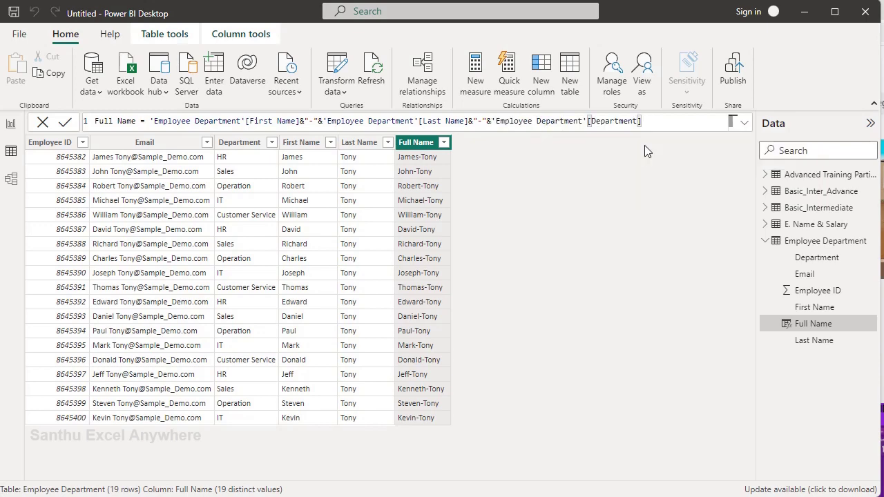
left_click(64, 124)
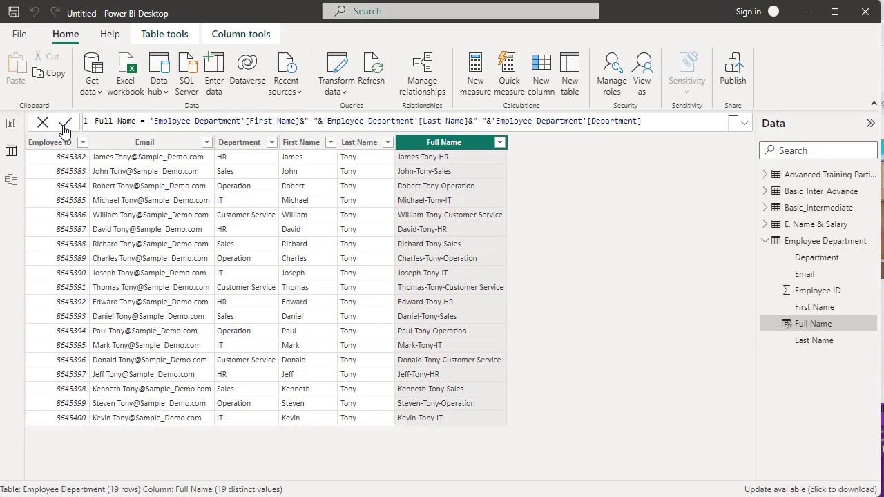